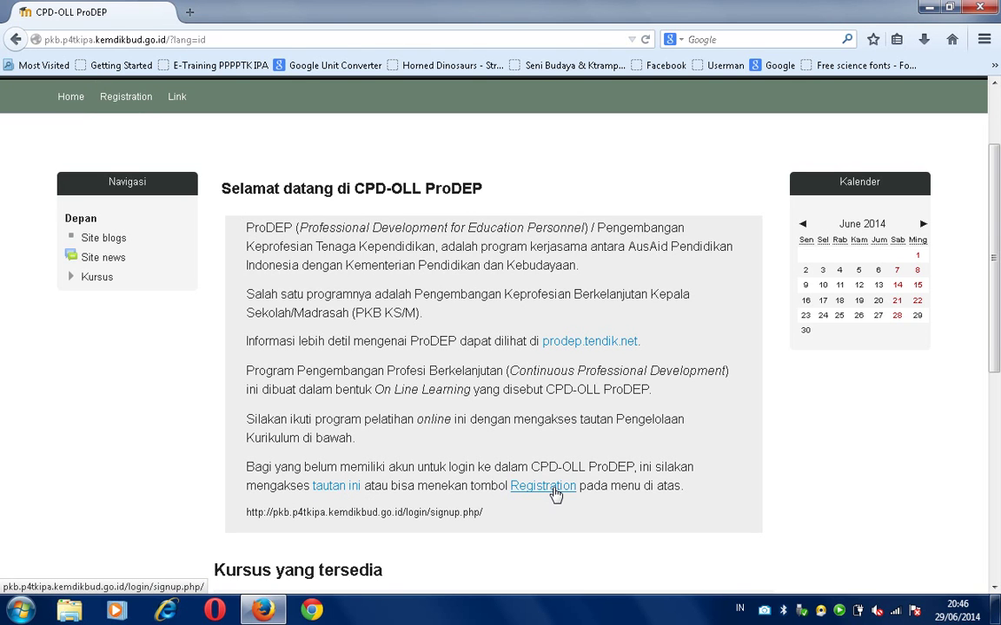
# Open the new-account registration page and scroll down to the signup fields.
pyautogui.click(556, 494)
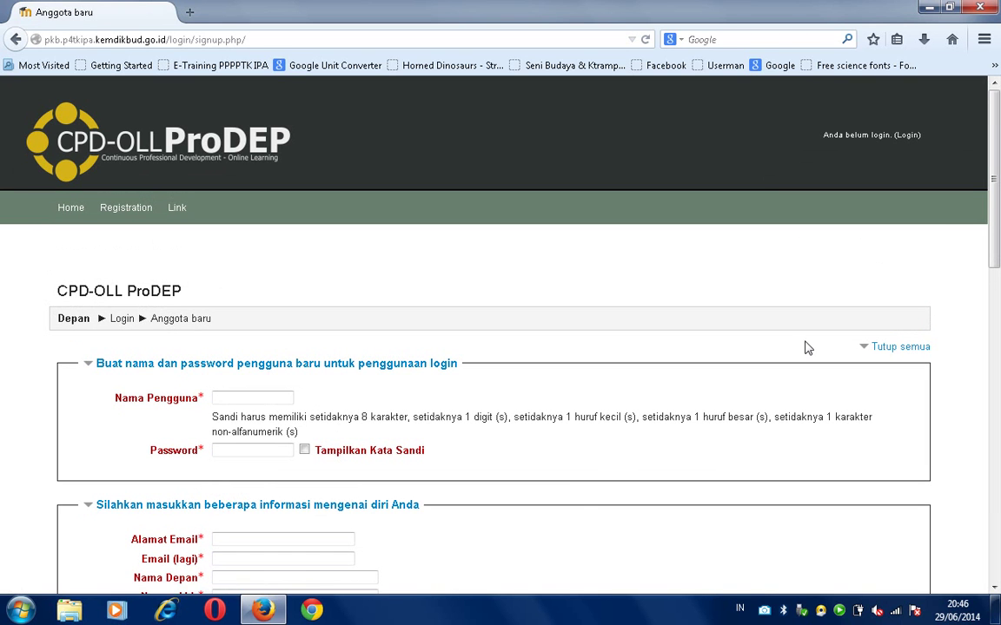
pyautogui.moveTo(996, 202); pyautogui.dragTo(995, 250)
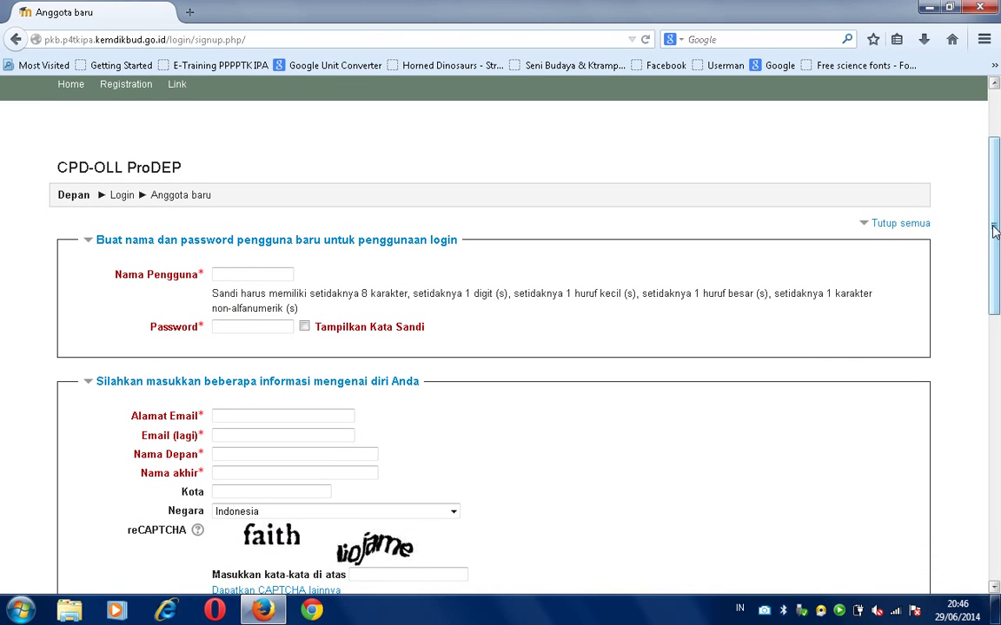
pyautogui.scroll(-1, 995, 249)
pyautogui.moveTo(995, 247); pyautogui.dragTo(995, 262)
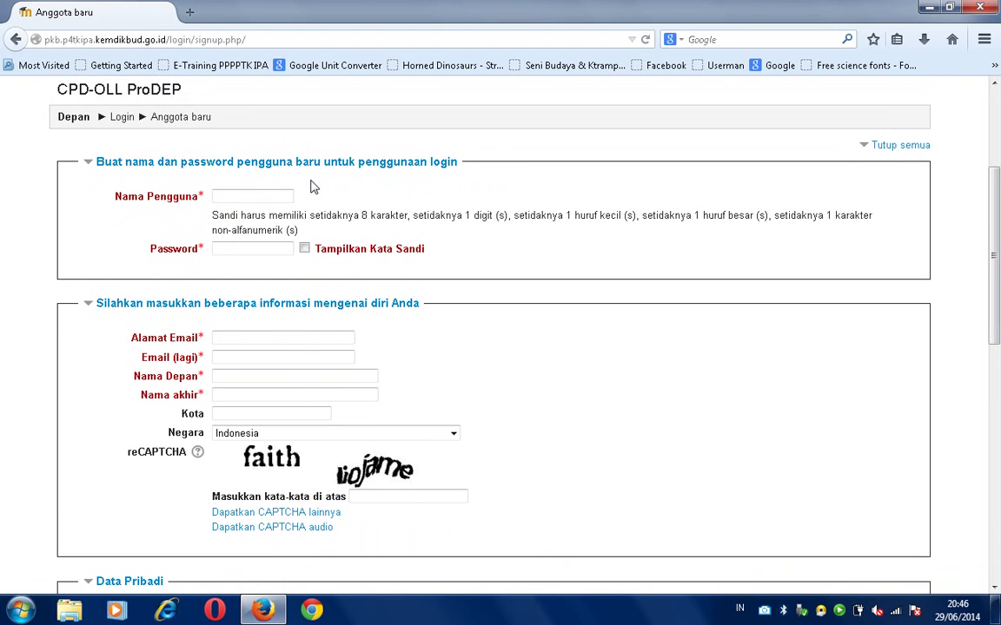
# Enter the username in Nama Pengguna and the account password, shown as plain text.
pyautogui.click(280, 195)
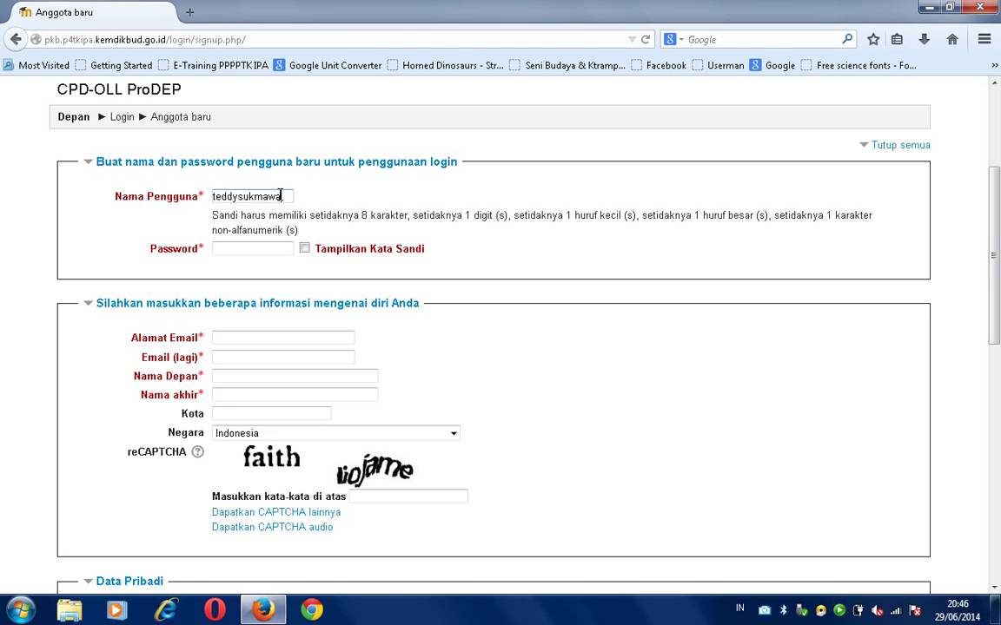
pyautogui.click(305, 249)
pyautogui.click(272, 250)
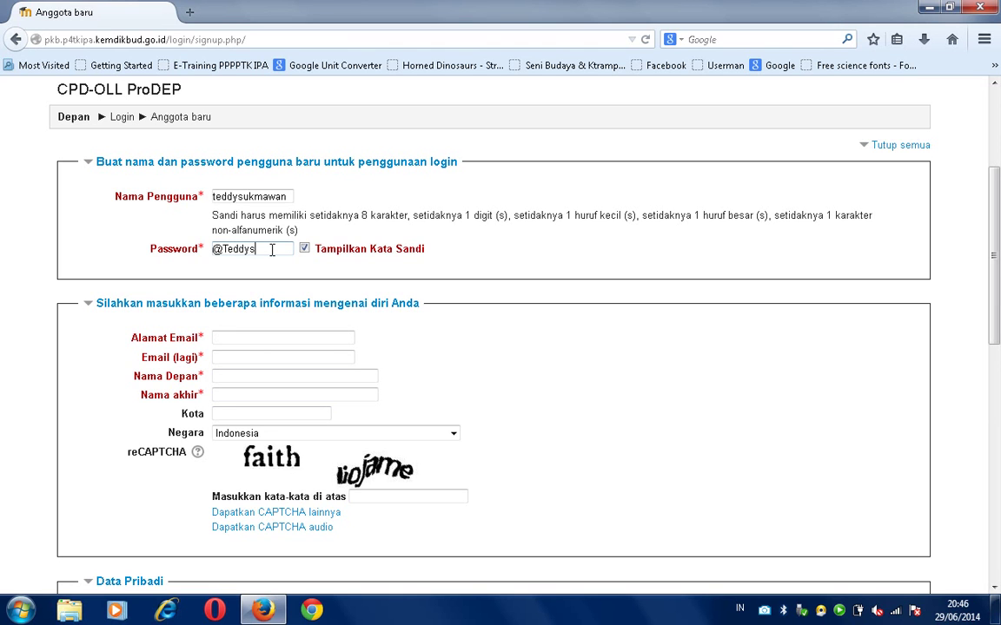
# Enter the account's email address in Alamat Email and again in Email (lagi).
pyautogui.click(263, 336)
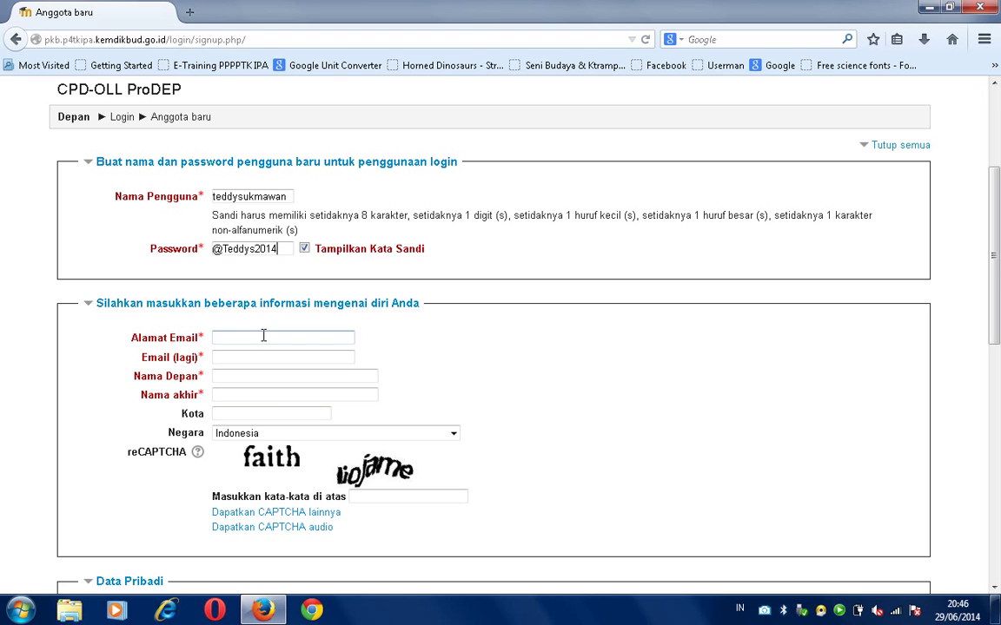
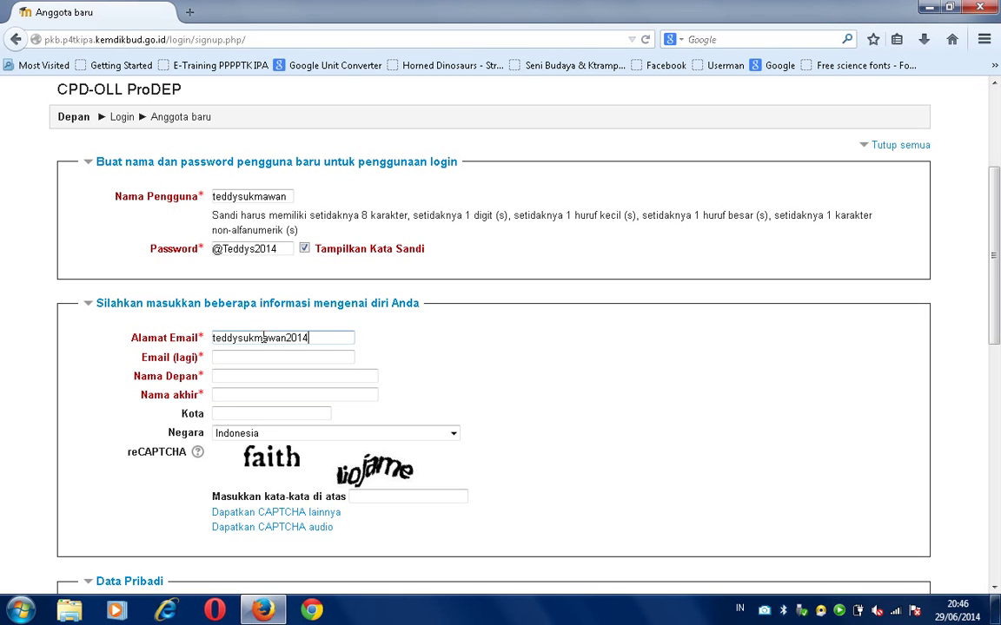
pyautogui.press('Tab')
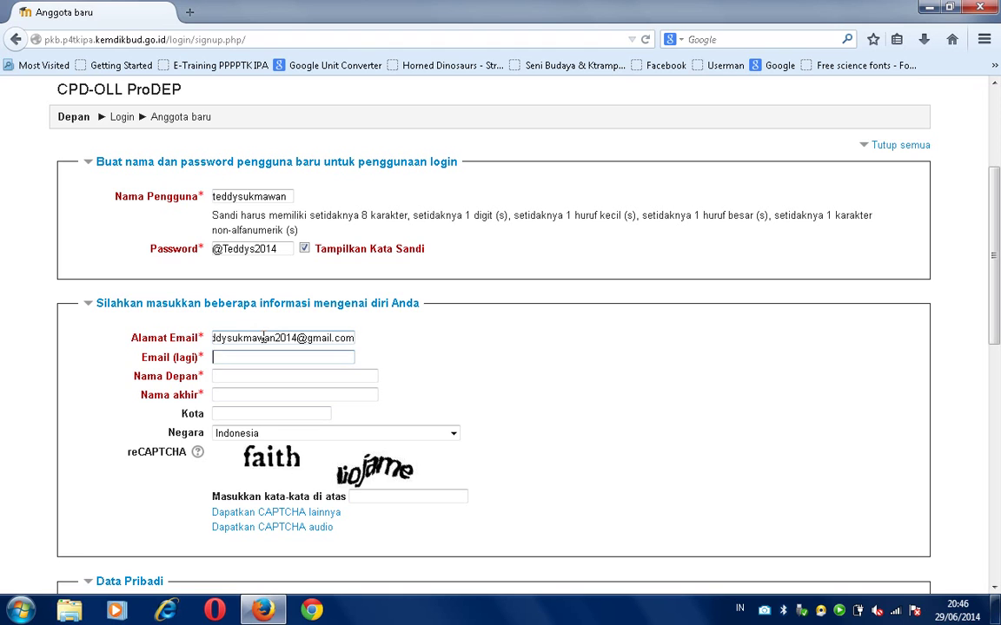
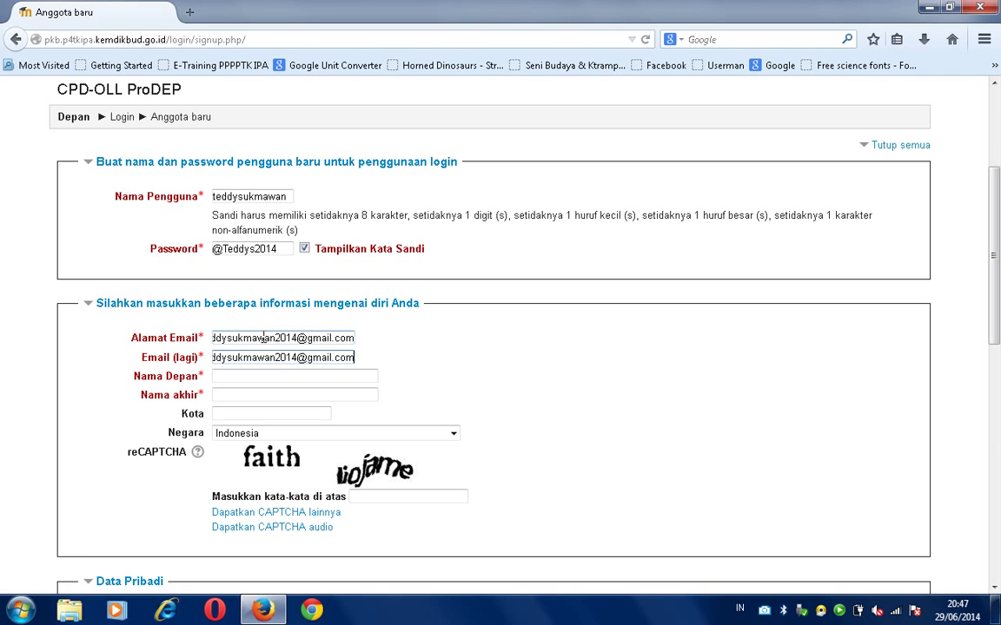
# Fill in the first name, last name and city Bandung.
pyautogui.press('Tab')
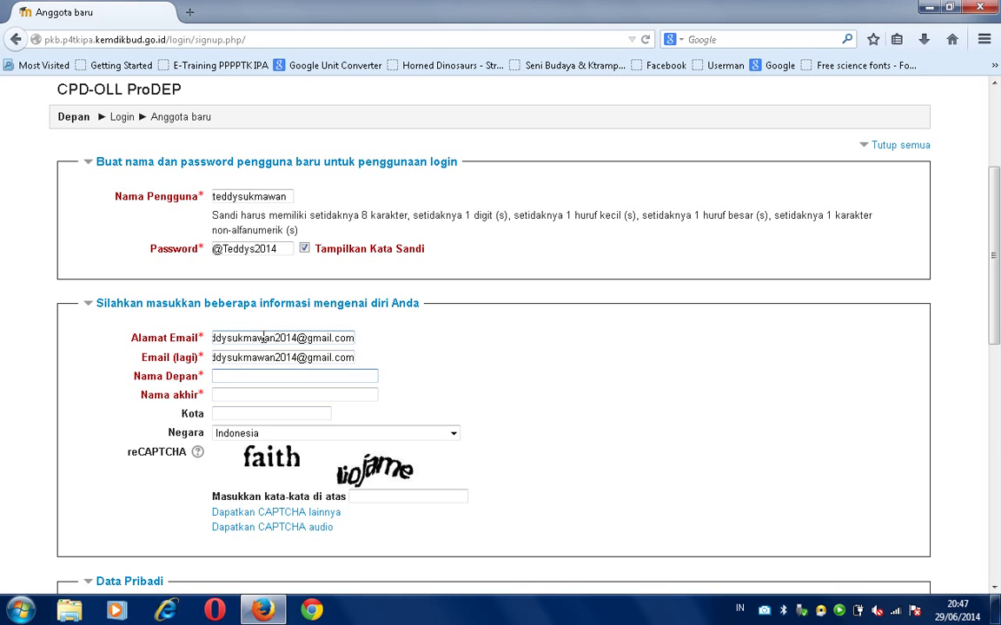
pyautogui.press('Tab')
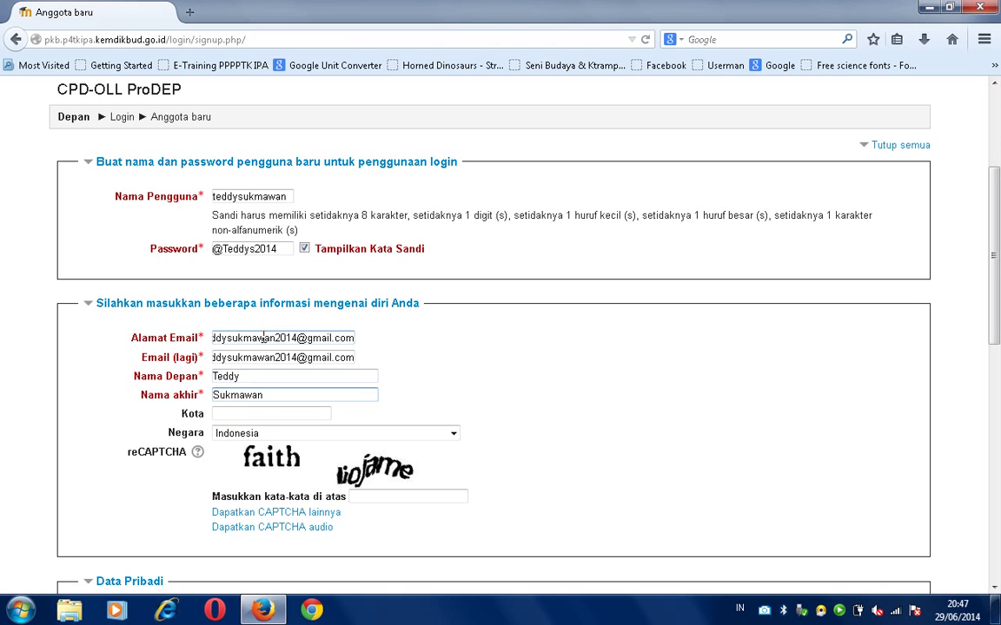
pyautogui.press('Tab')
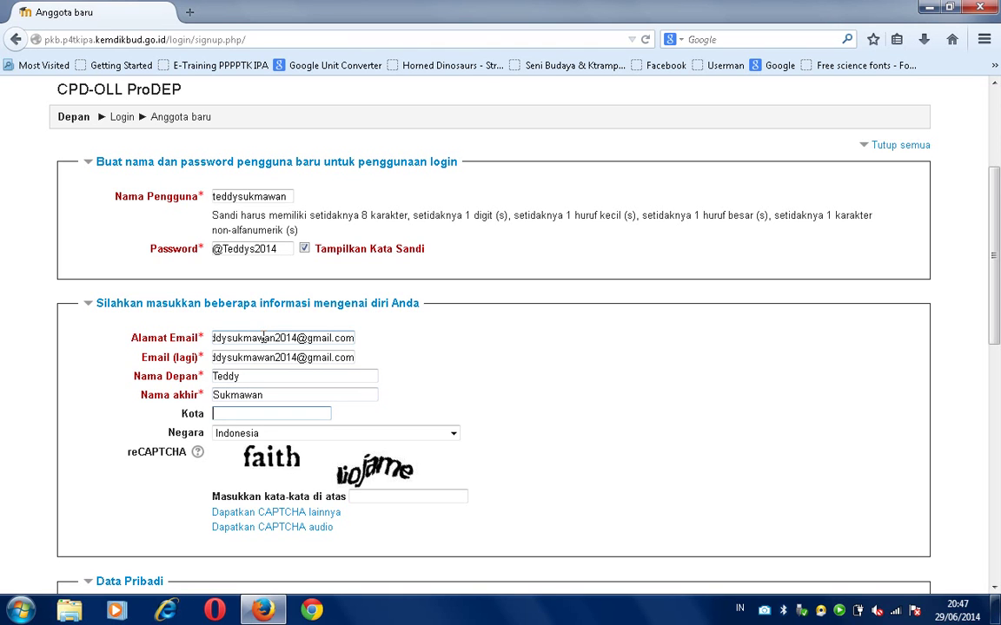
pyautogui.write('Bandung')
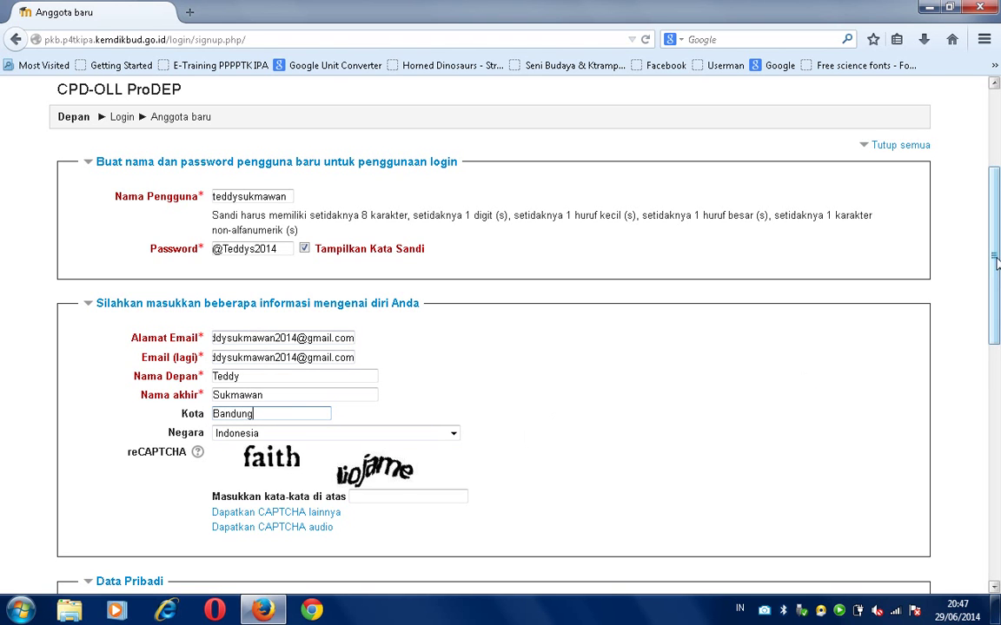
# Enter the displayed CAPTCHA words and the employee ID number in the NIP field.
pyautogui.moveTo(995, 261); pyautogui.dragTo(961, 305)
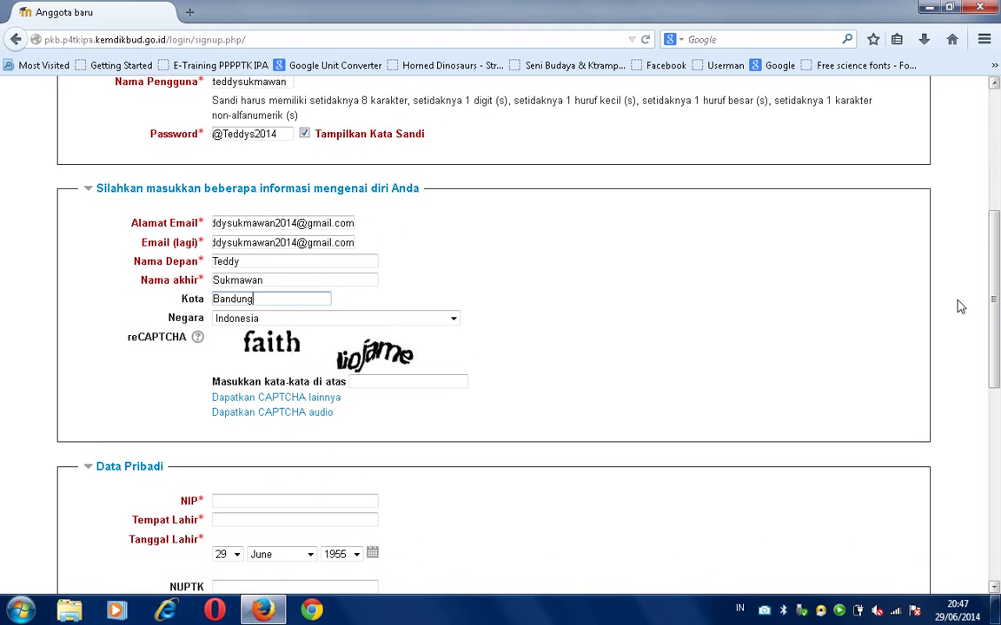
pyautogui.click(380, 382)
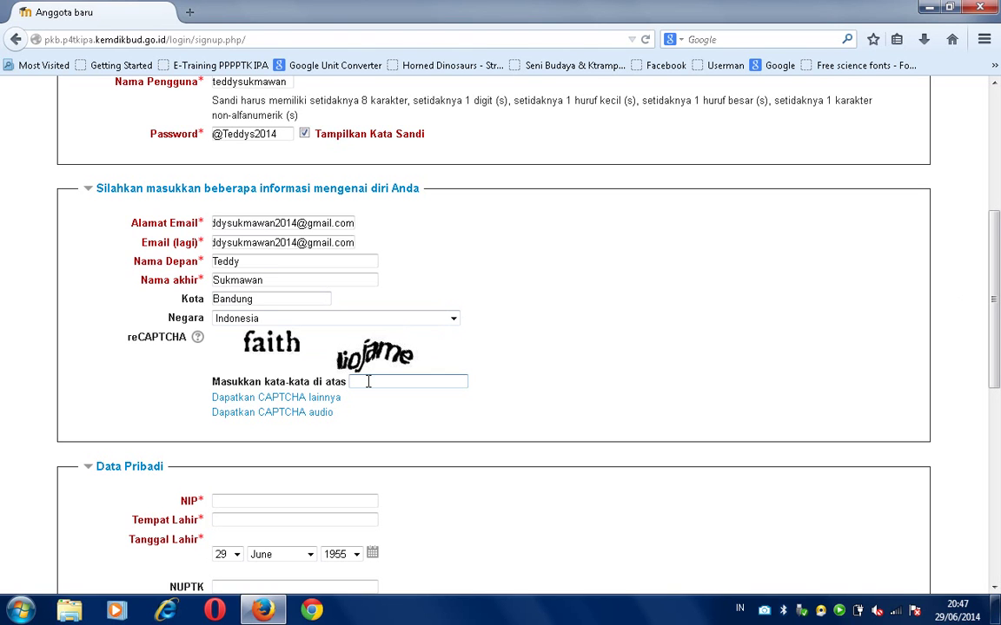
pyautogui.write('faith liojame')
pyautogui.moveTo(995, 279); pyautogui.dragTo(997, 348)
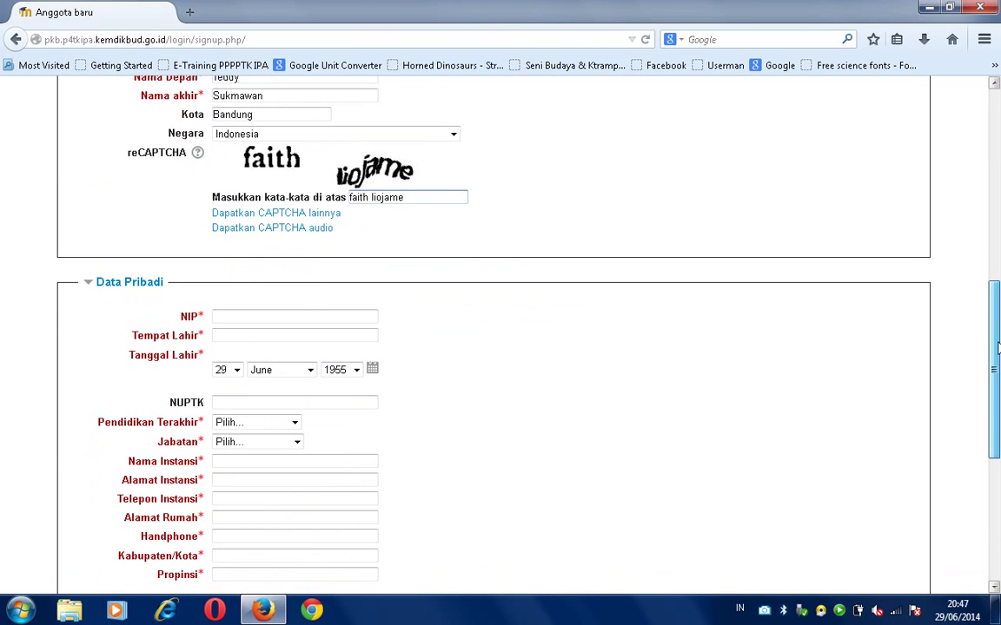
pyautogui.click(360, 320)
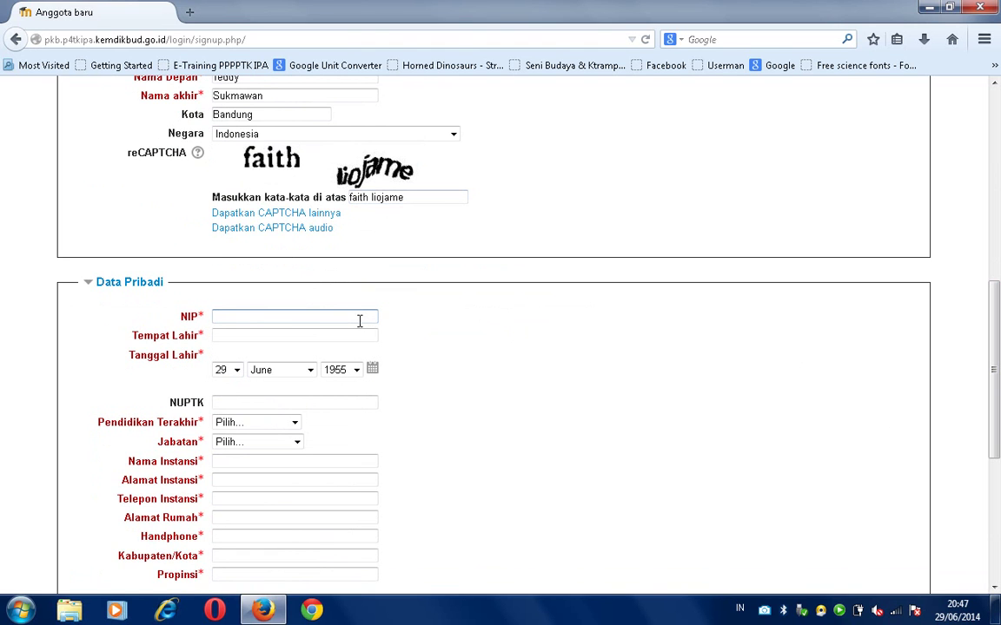
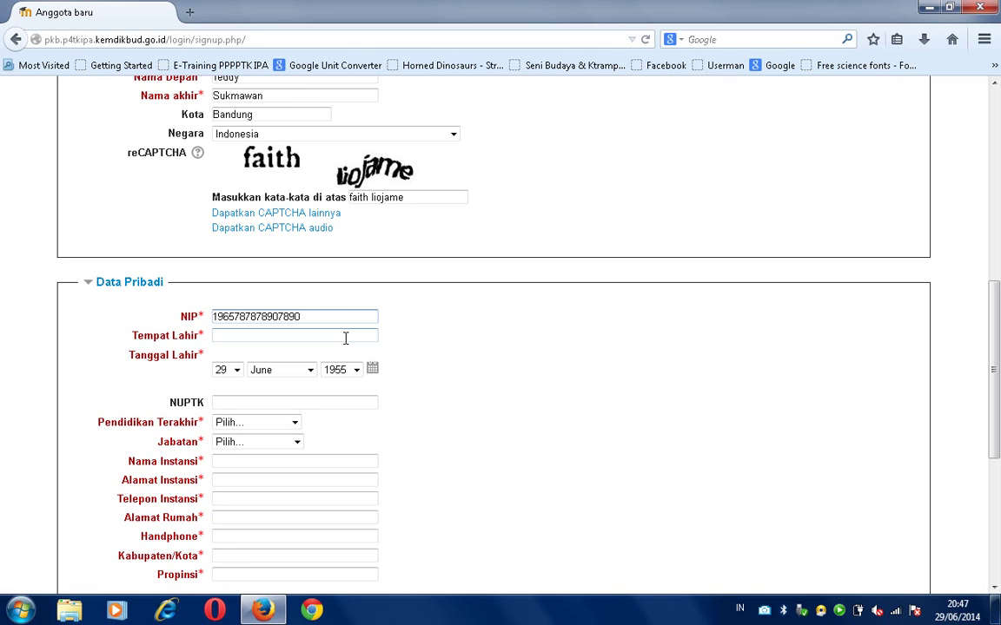
pyautogui.click(345, 338)
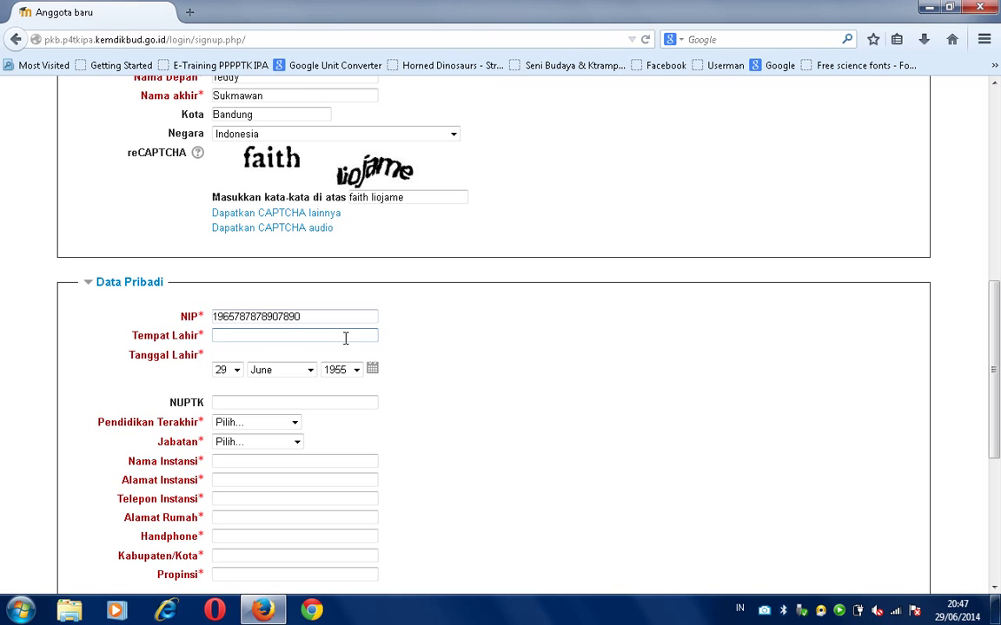
pyautogui.write('Bandung')
pyautogui.click(237, 370)
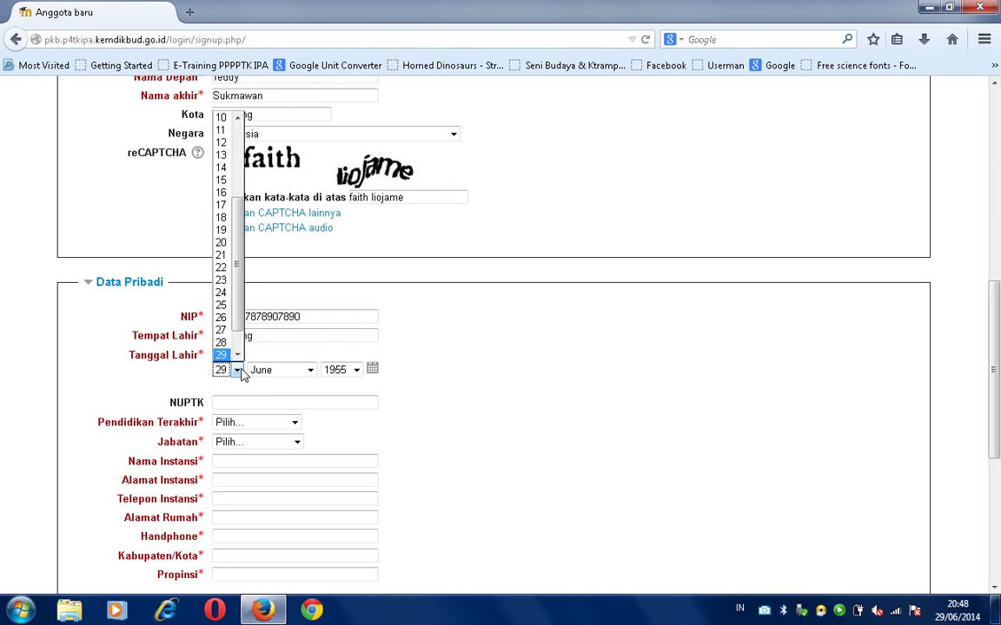
pyautogui.click(223, 280)
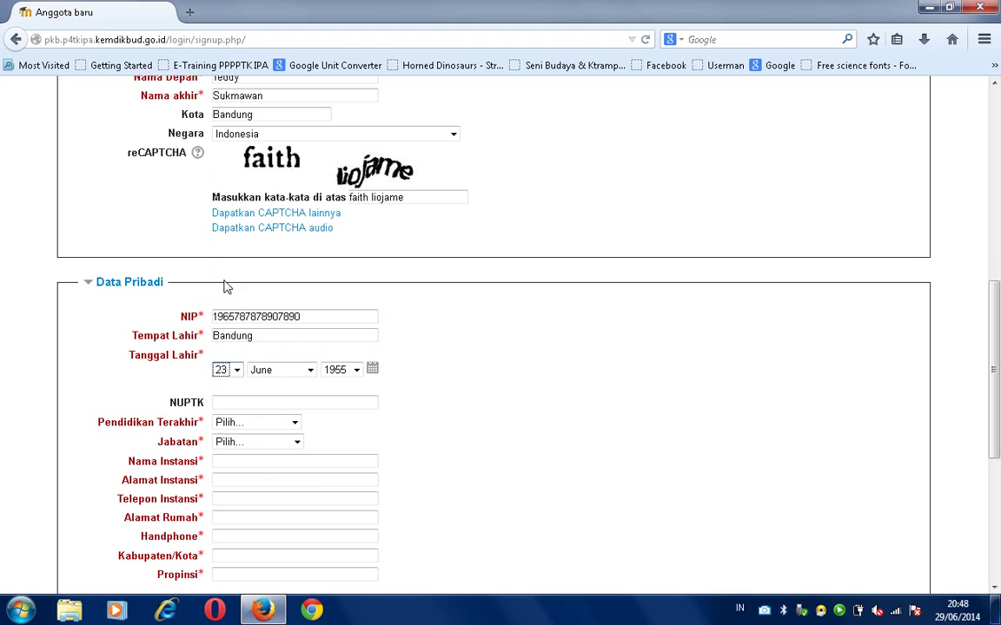
pyautogui.click(311, 370)
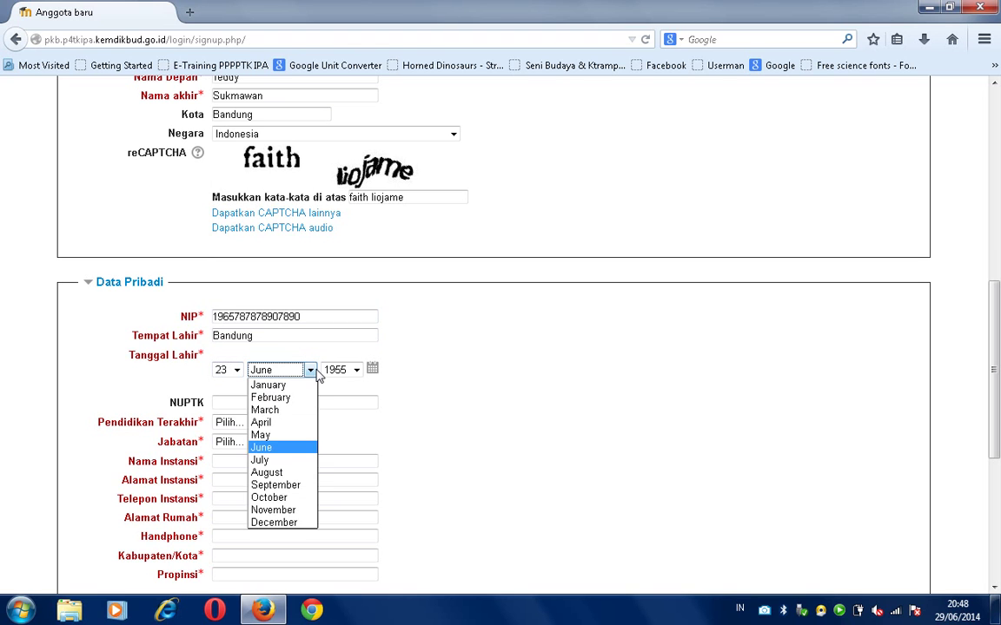
pyautogui.click(278, 411)
pyautogui.click(357, 371)
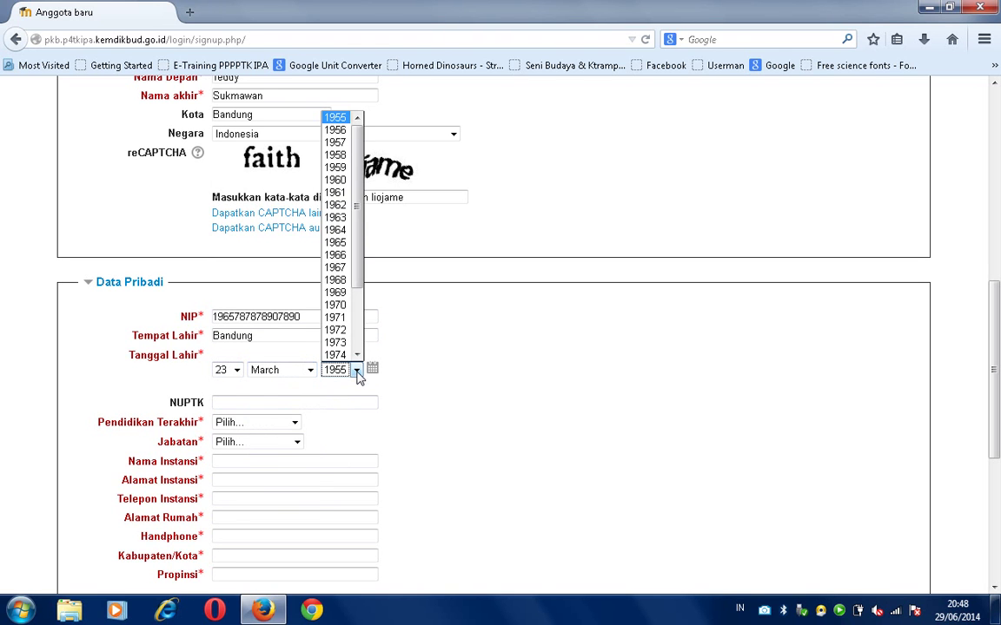
pyautogui.click(341, 242)
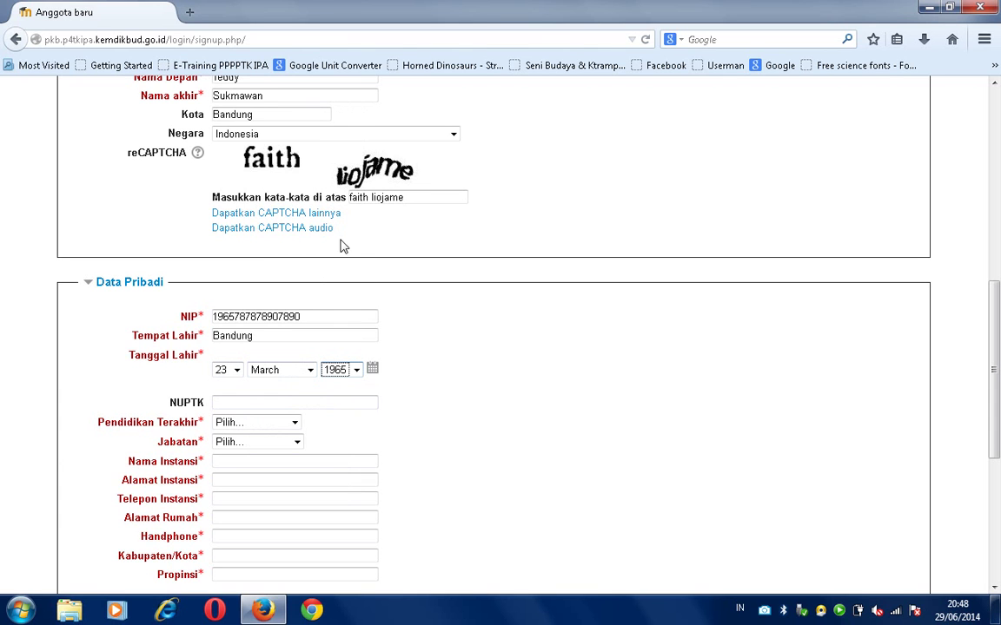
pyautogui.click(266, 402)
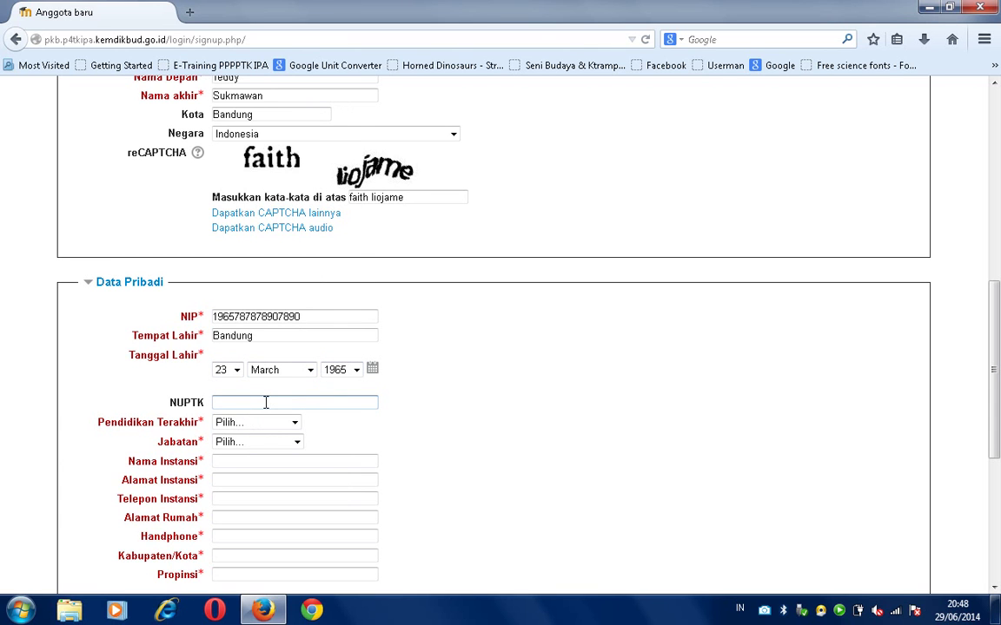
pyautogui.write('1234567890')
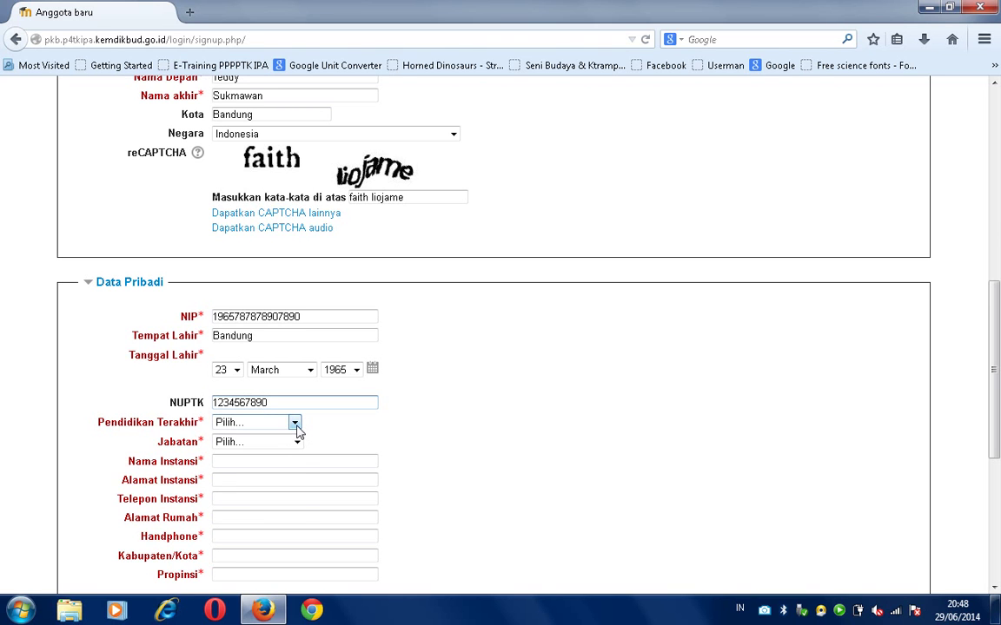
# Choose S2 as Pendidikan Terakhir and Kepala Sekolah as Jabatan.
pyautogui.click(294, 424)
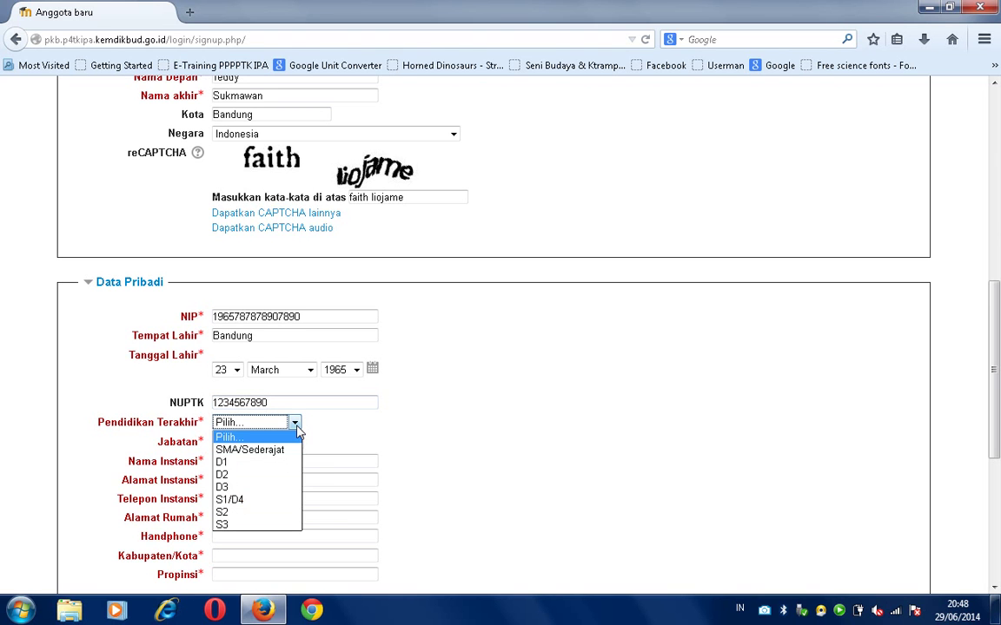
pyautogui.click(271, 514)
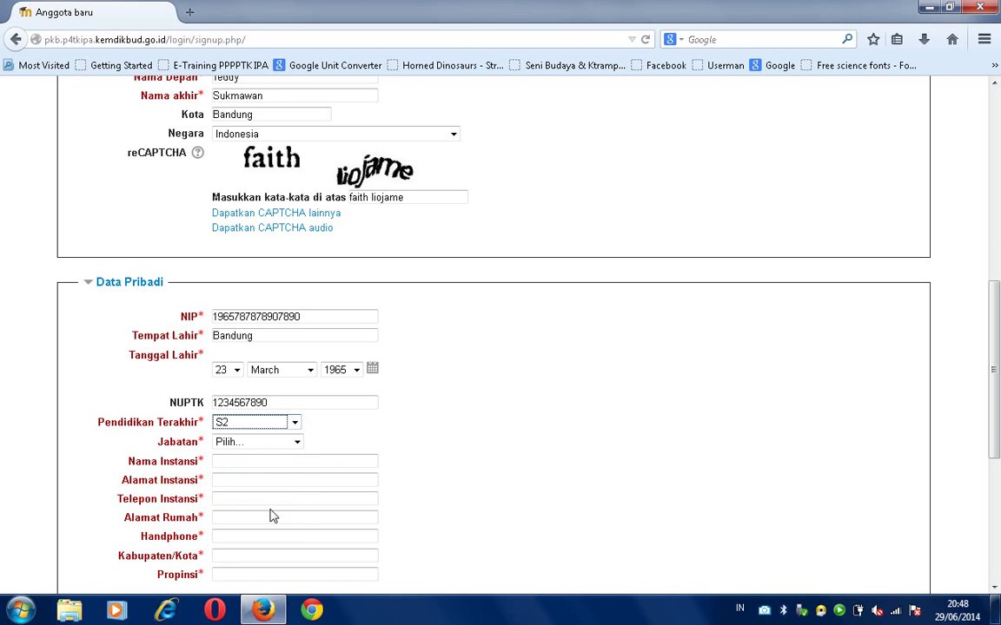
pyautogui.click(297, 443)
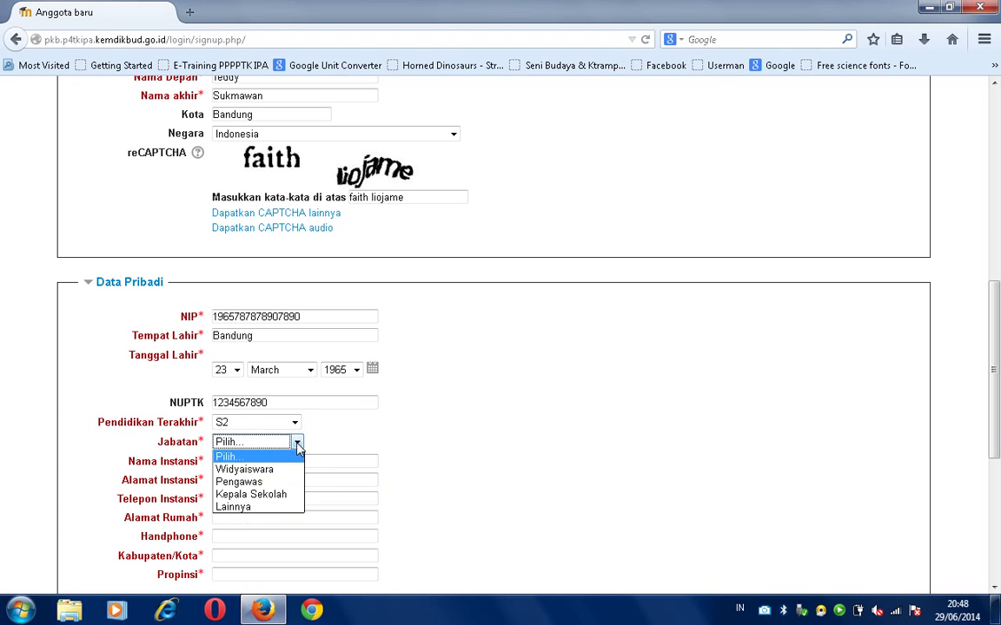
pyautogui.click(278, 497)
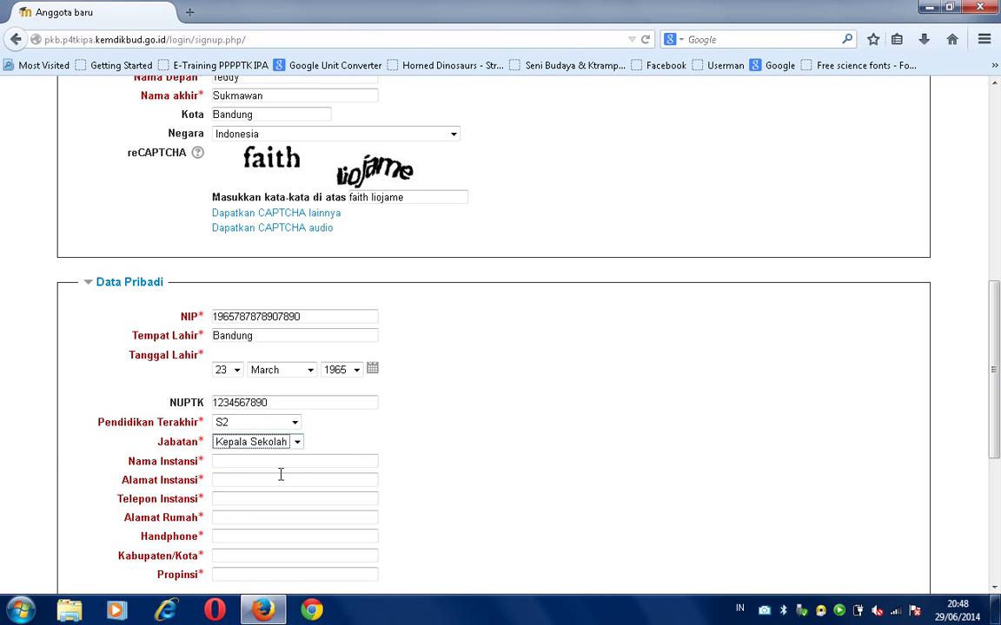
pyautogui.click(283, 464)
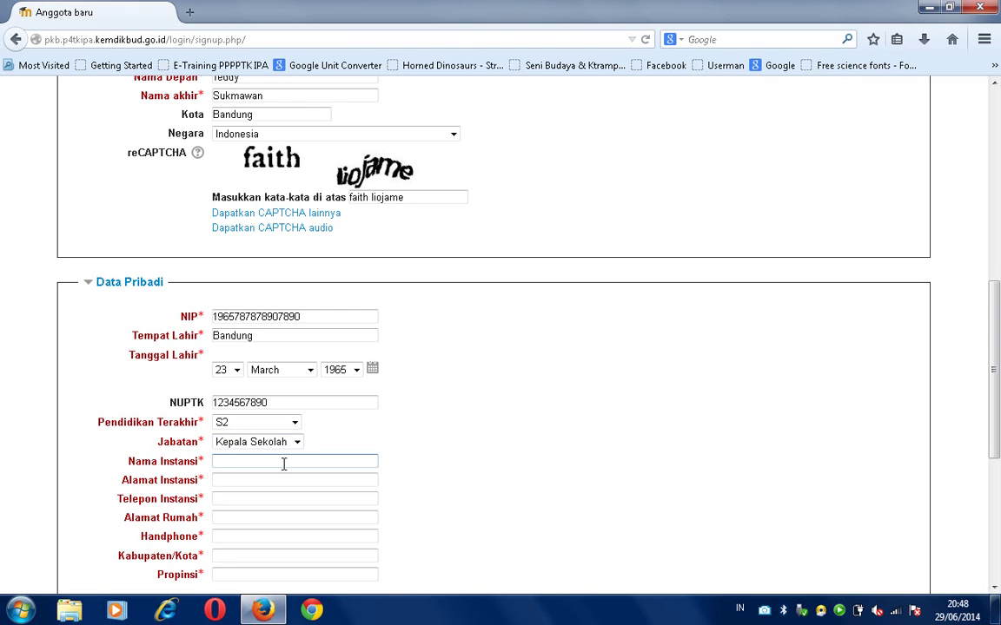
# Enter institution name SDN 1 Bandung with the institution's street address and phone number.
pyautogui.write('SDN 1 Bandung')
pyautogui.click(281, 478)
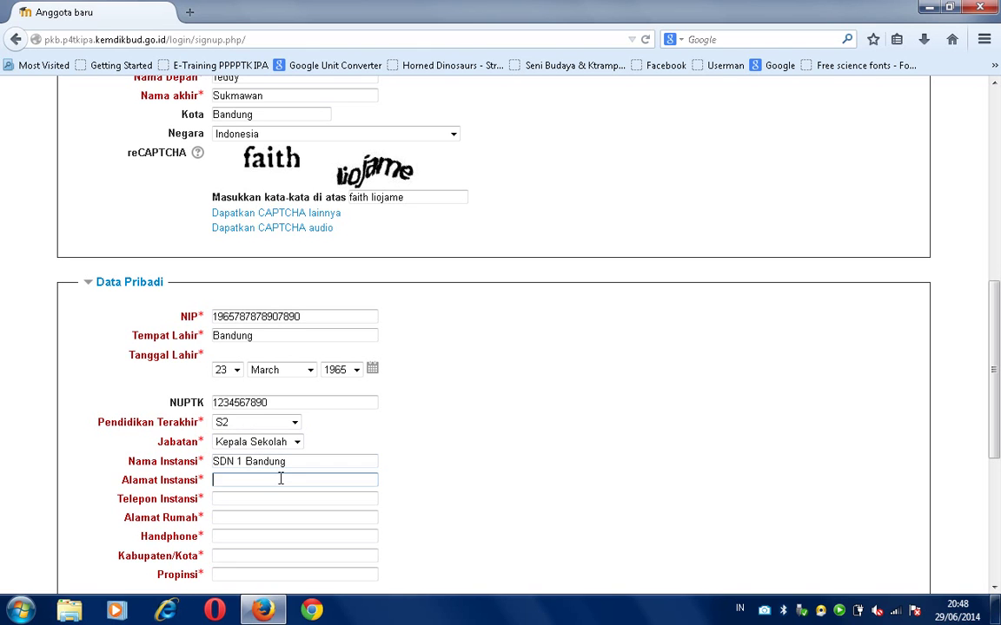
pyautogui.write('Jl. Duriat No. 1')
pyautogui.press('Tab')
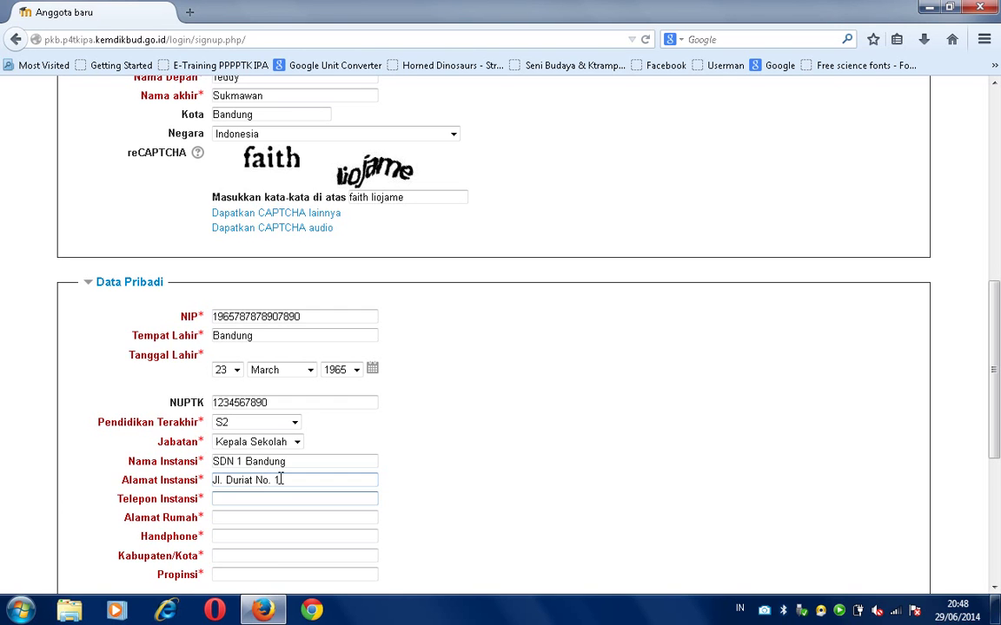
# Fill in the home address, mobile number, Kota Bandung and province Jawa Barat.
pyautogui.press('Tab')
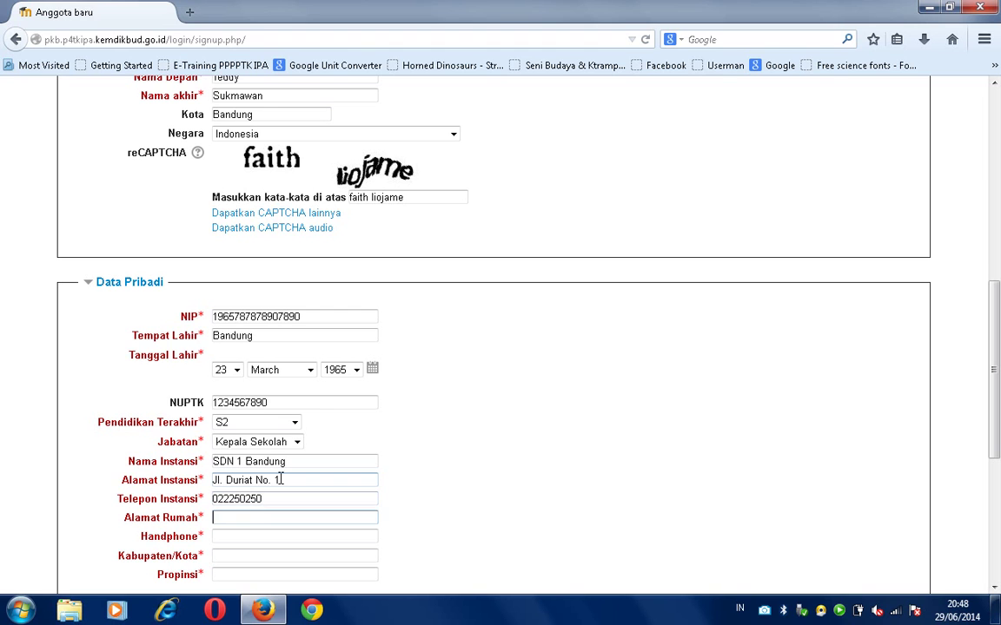
pyautogui.press('Tab')
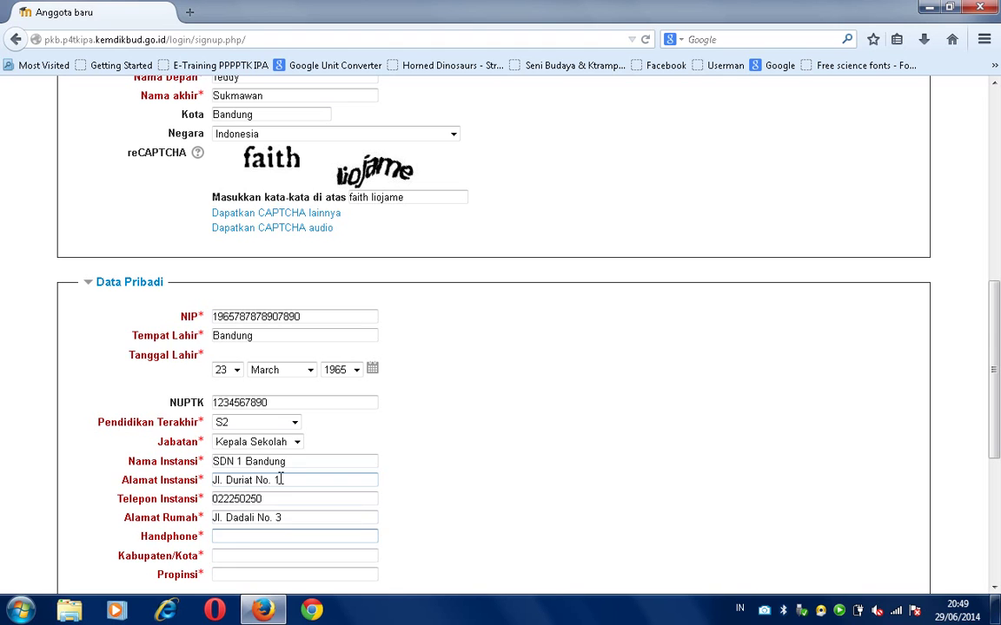
pyautogui.press('Tab')
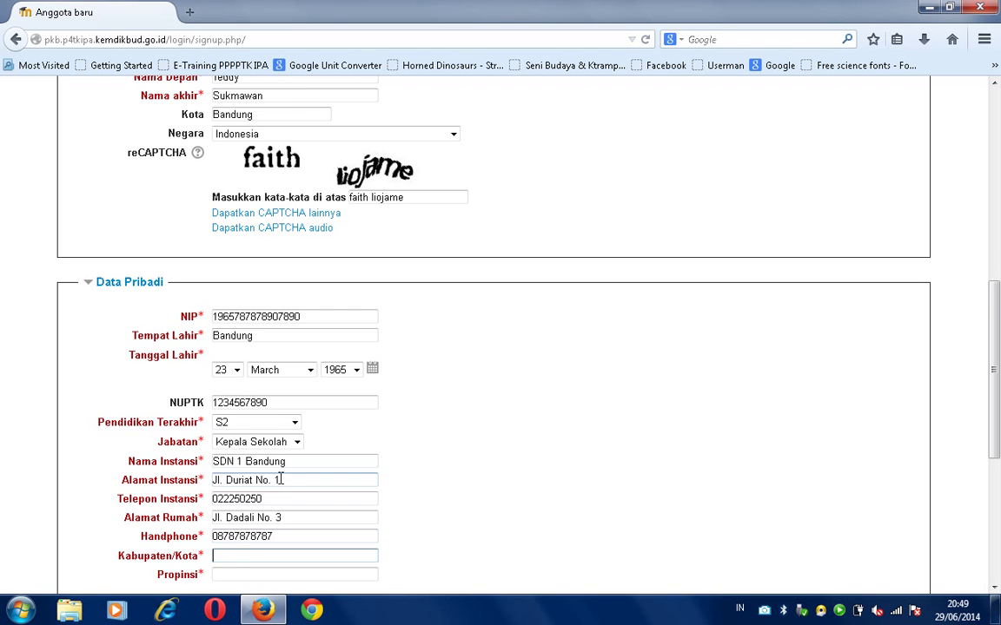
pyautogui.write('ota BAndung')
pyautogui.press('BackSpace')
pyautogui.write('a')
pyautogui.press('Tab')
pyautogui.write('Jaw')
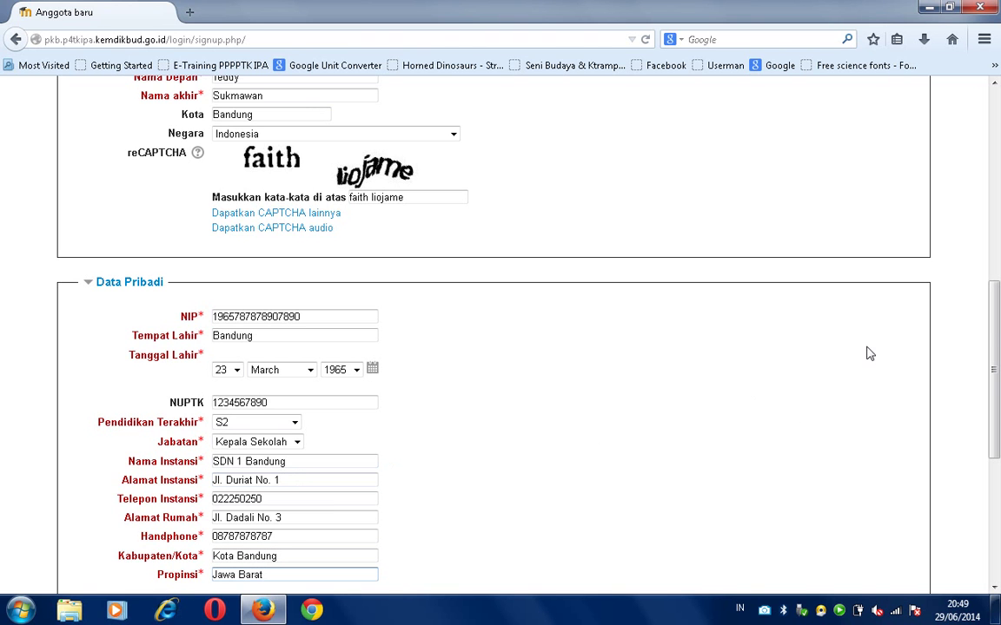
# Submit the registration with the Buat keanggotaan baru button.
pyautogui.moveTo(997, 328); pyautogui.dragTo(996, 363)
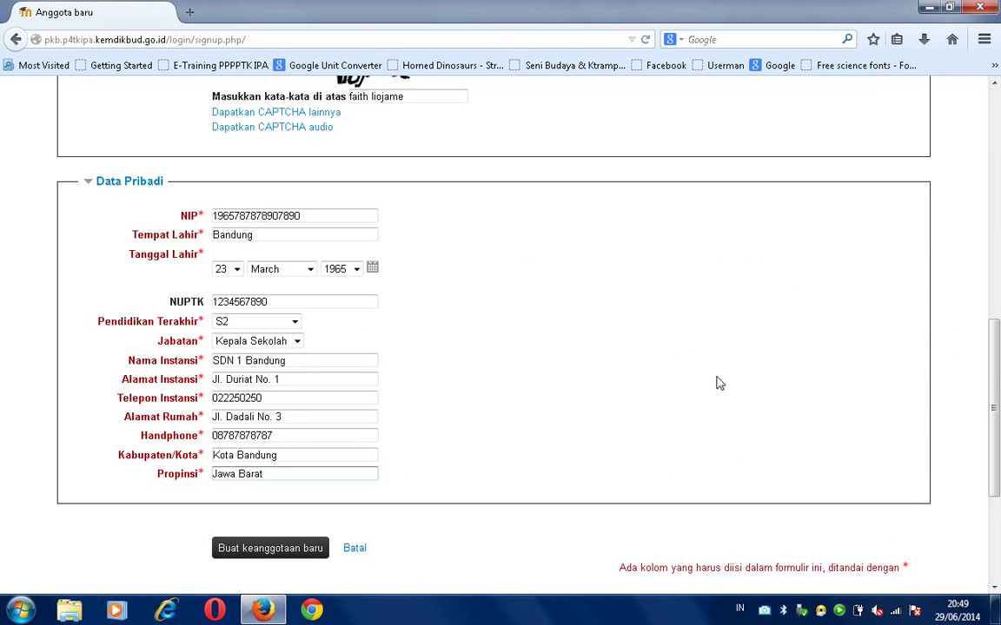
pyautogui.click(303, 563)
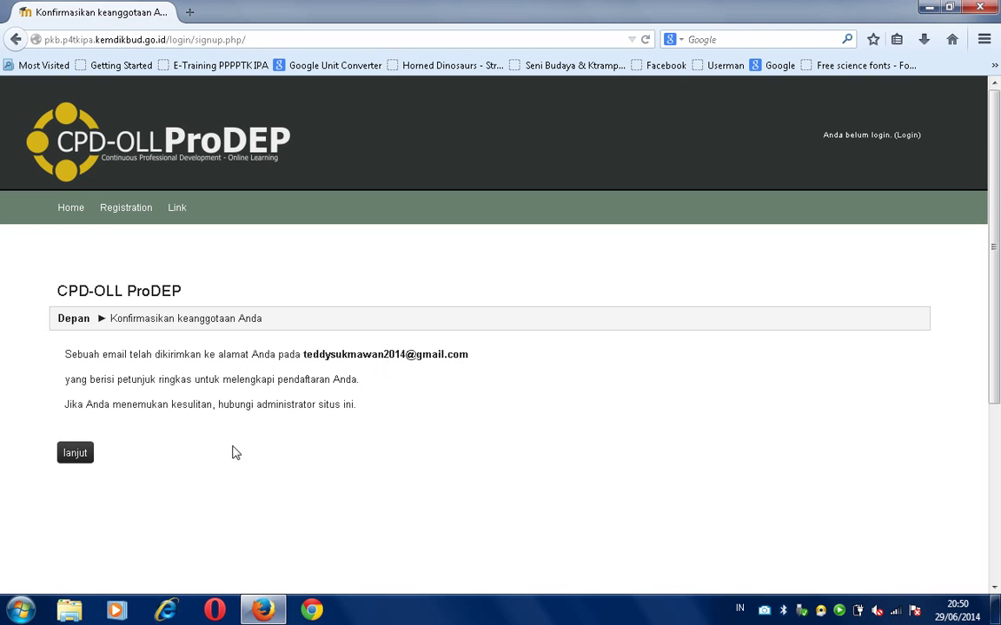
# Continue past the confirmation page and load mail.google.com in a new tab.
pyautogui.click(74, 453)
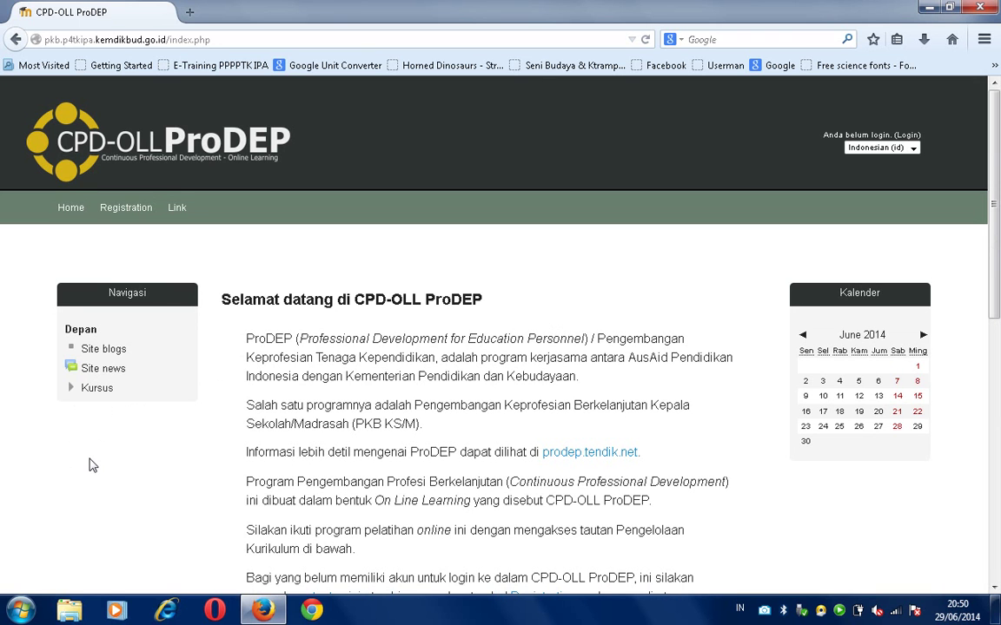
pyautogui.click(192, 14)
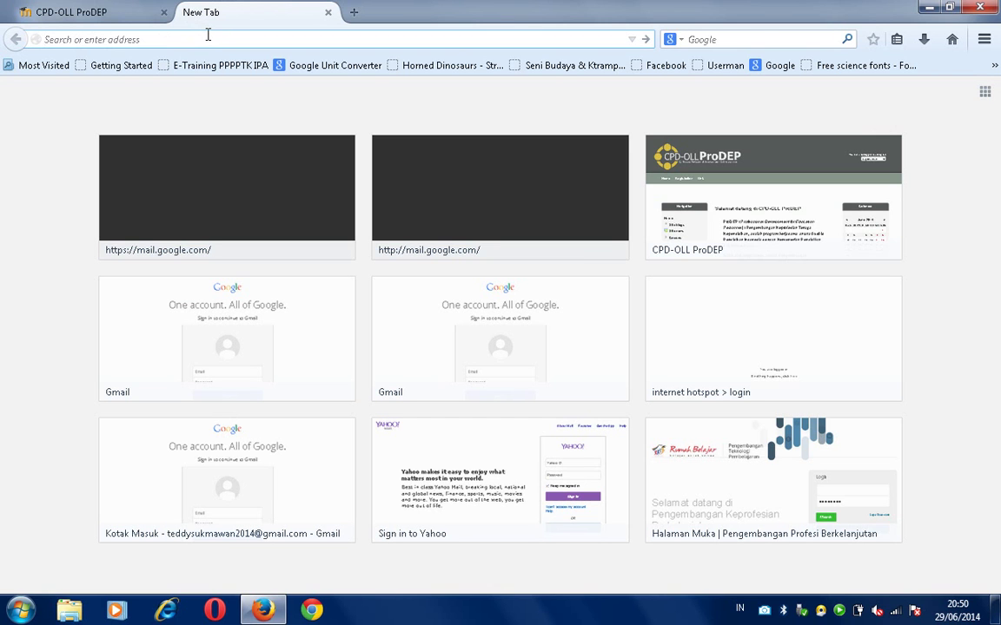
pyautogui.write('mai')
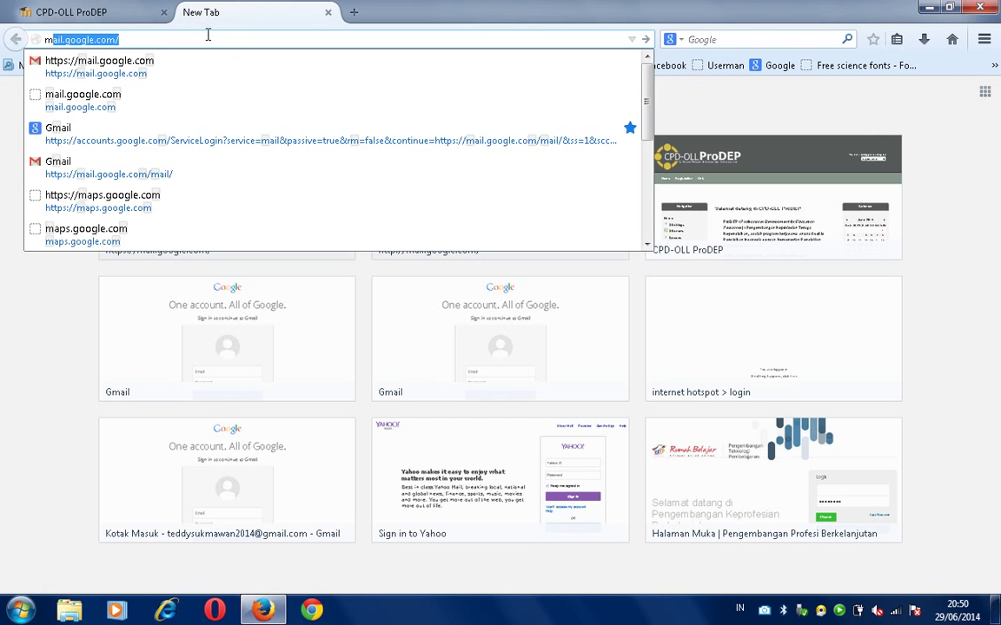
pyautogui.write('l')
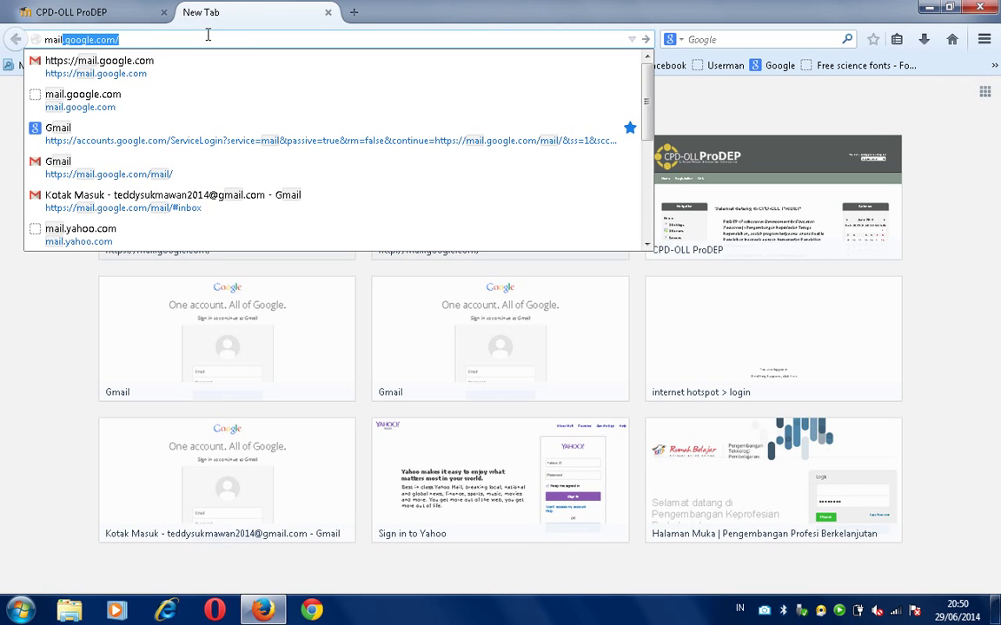
pyautogui.write('.google')
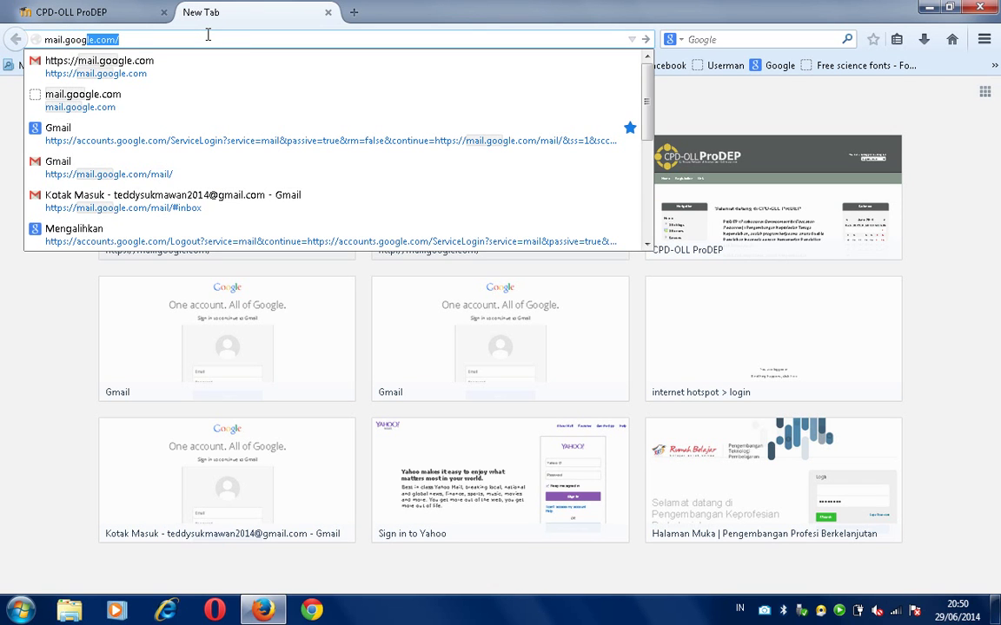
pyautogui.write('.')
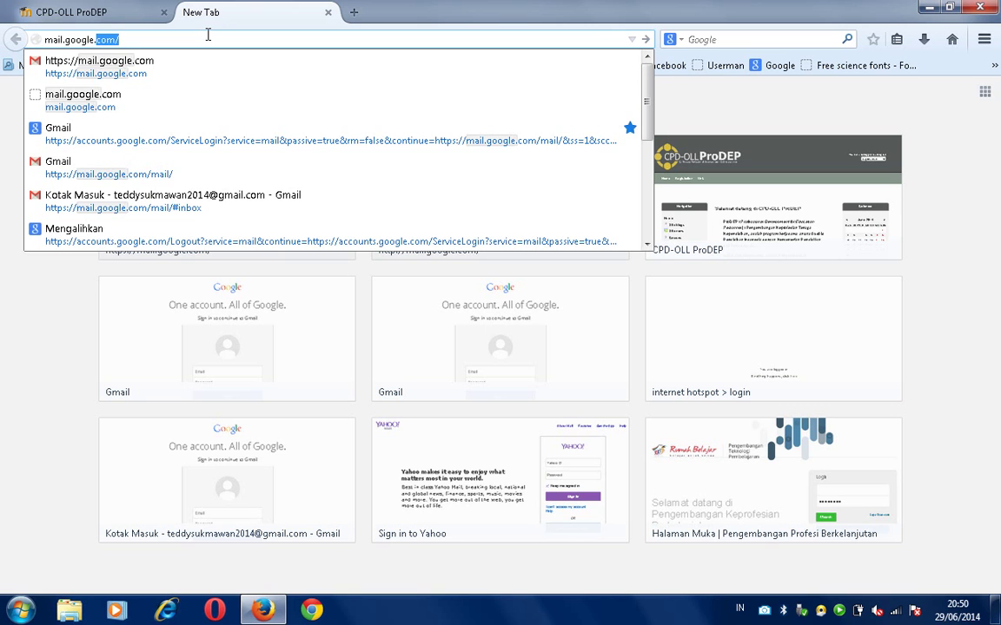
pyautogui.write('com')
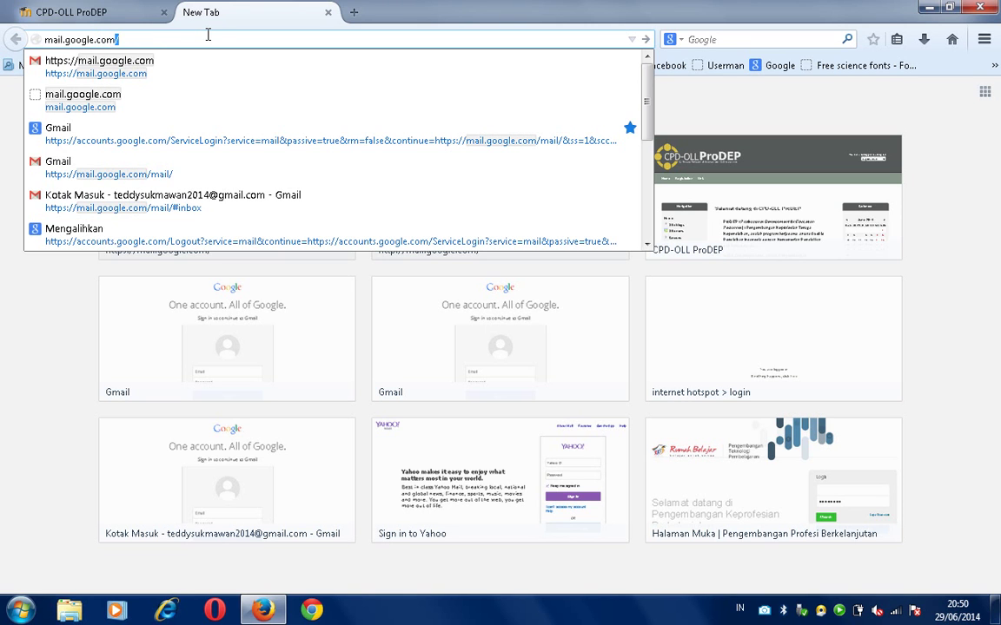
pyautogui.press('BackSpace')
pyautogui.press('Return')
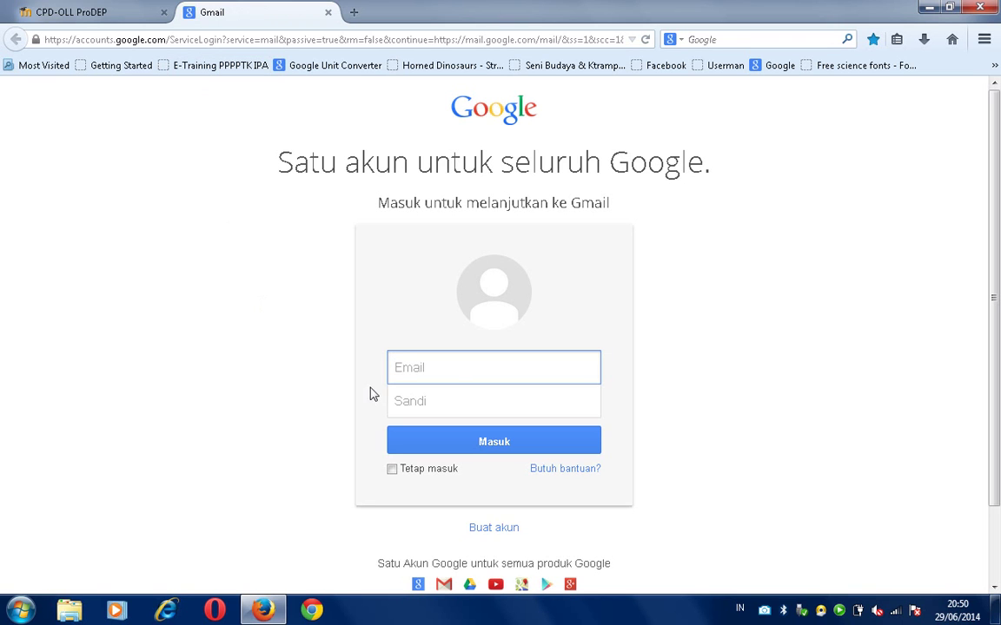
# Sign in to Gmail with the new account's email name and password.
pyautogui.click(464, 371)
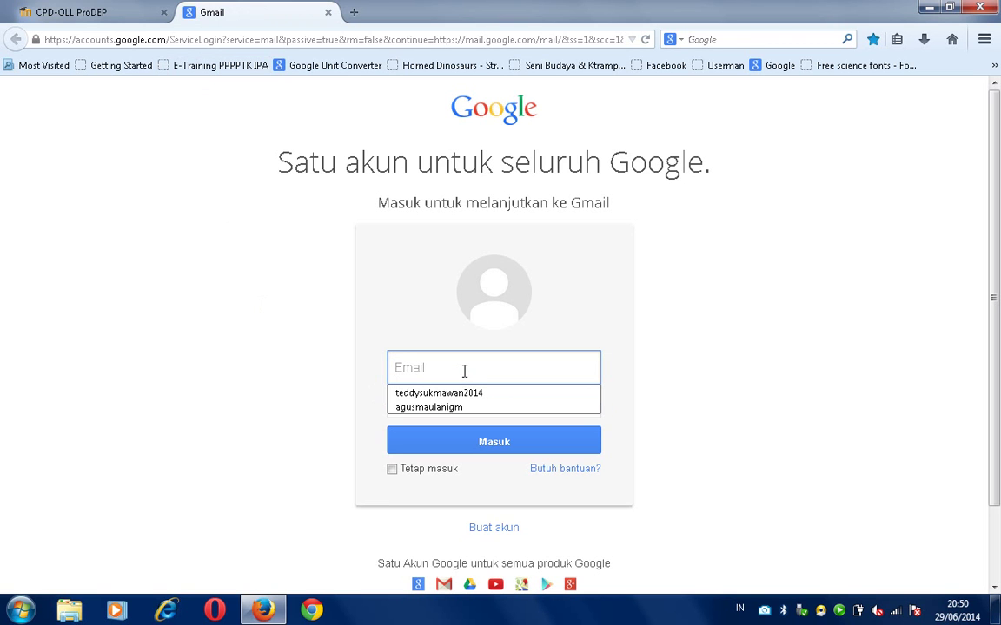
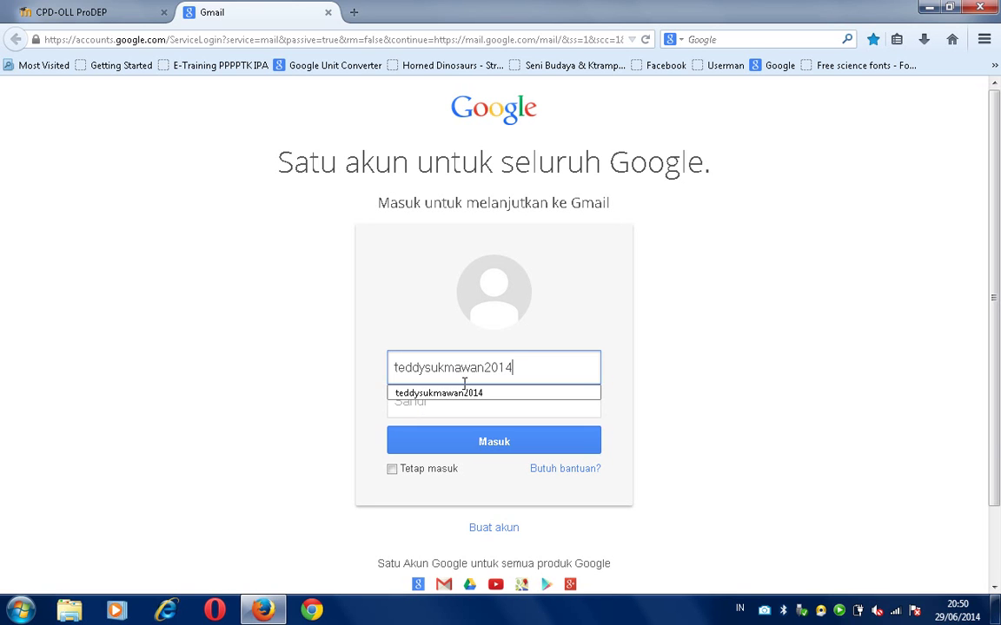
pyautogui.click(466, 407)
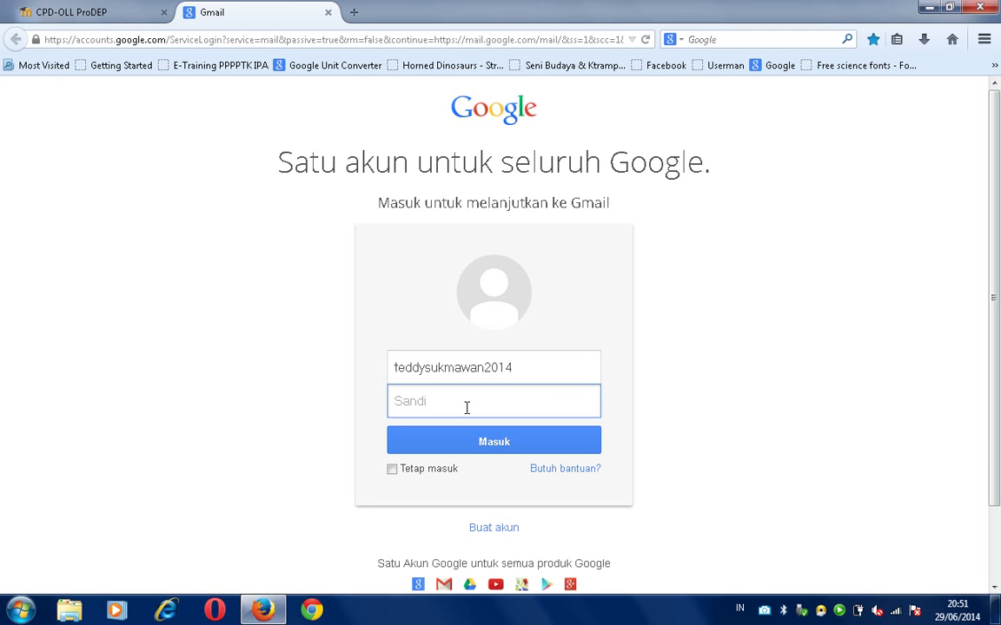
pyautogui.write('**********')
pyautogui.click(500, 445)
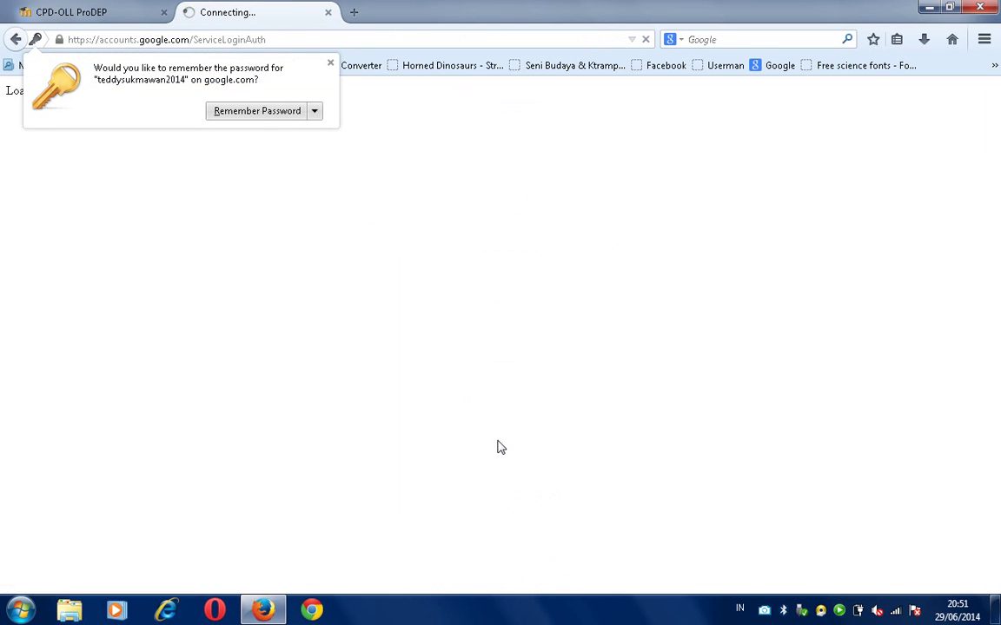